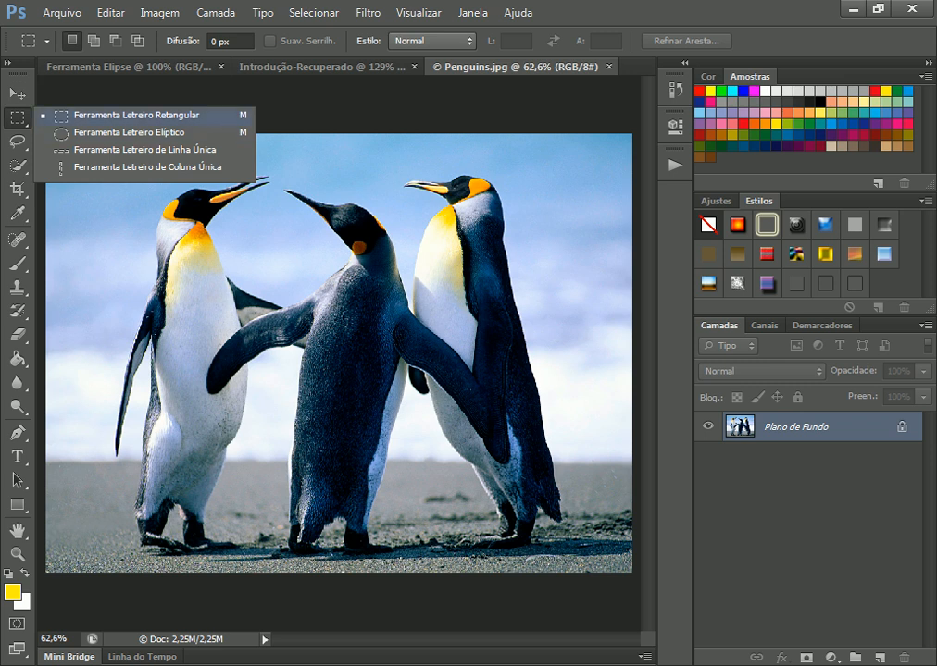
left_click(137, 115)
left_click_drag(113, 172, 241, 270)
left_click_drag(303, 213, 438, 293)
key("ctrl+d")
Select the left penguin's head with a rectangular marquee and add three rectangles over the middle penguin's neck and both flippers.
left_click_drag(130, 183, 293, 268)
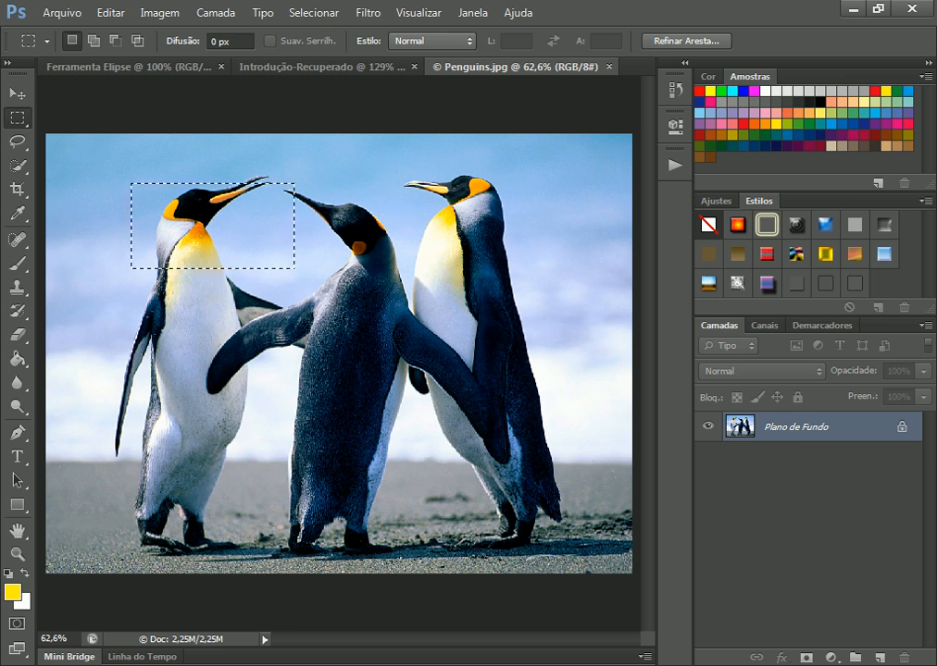
key("shift")
left_click_drag(354, 230, 435, 290)
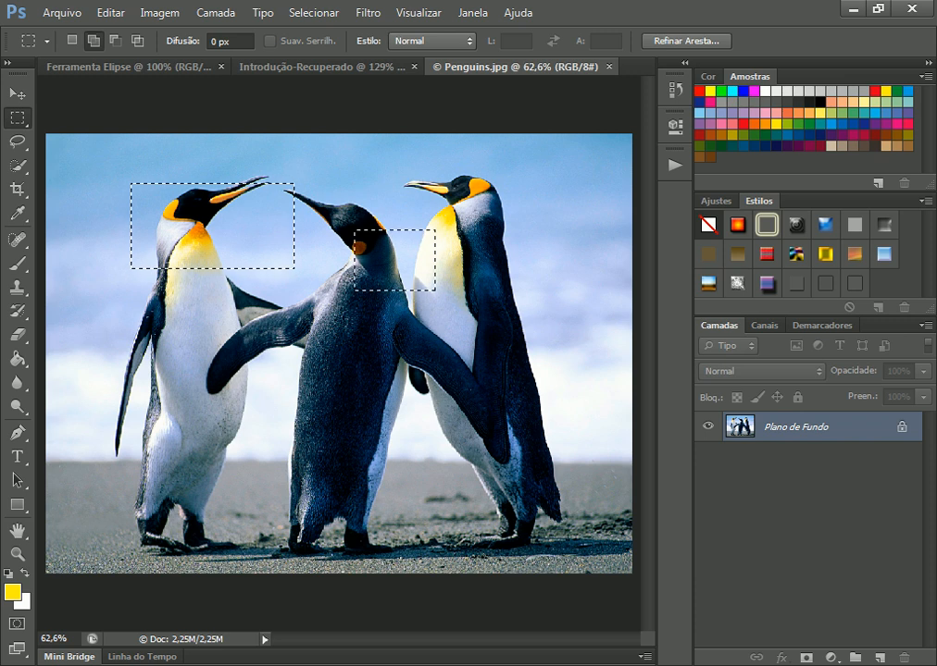
left_click_drag(194, 321, 284, 356)
left_click_drag(377, 337, 467, 403)
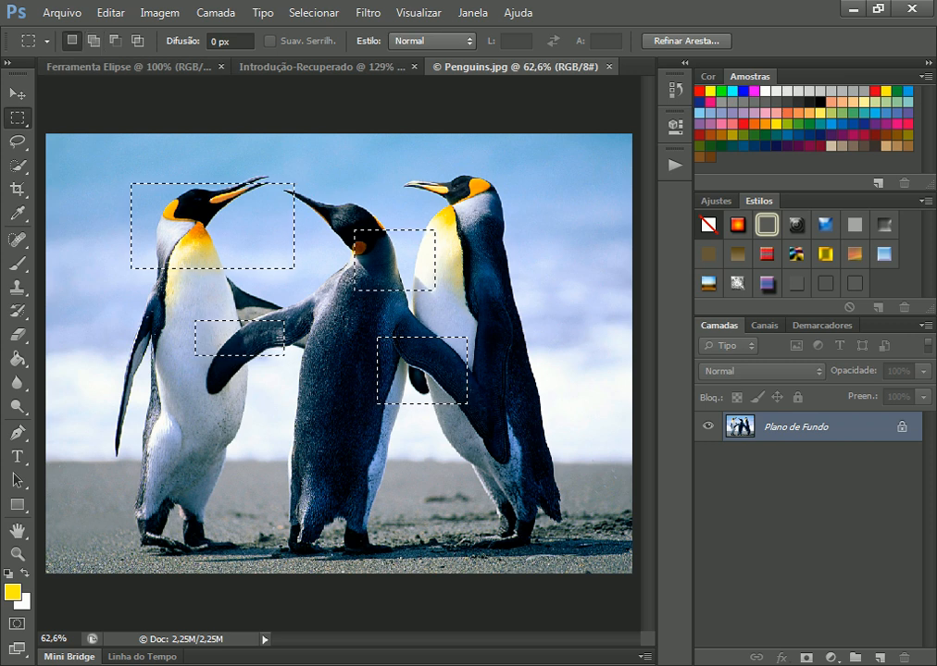
Start a new rectangular selection on the right penguin's head and add three separate rectangles across the left and middle penguins.
left_click_drag(409, 154, 487, 202)
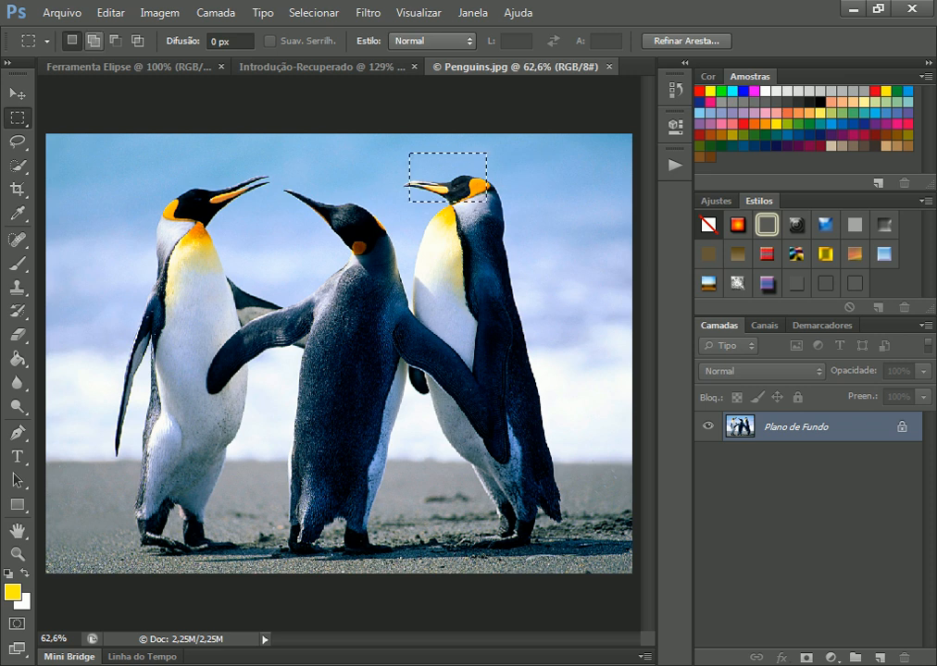
left_click(94, 40)
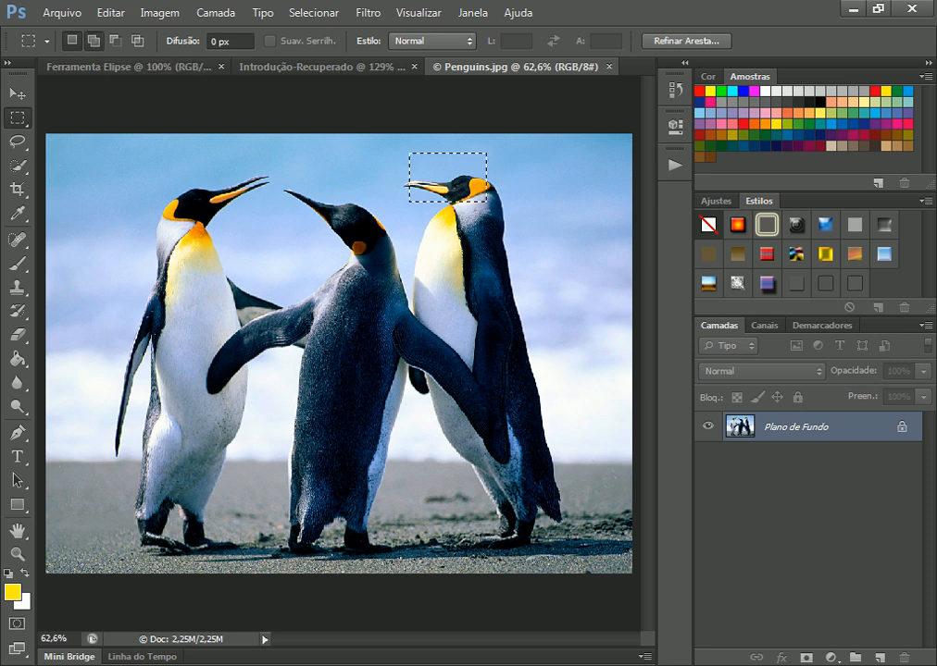
left_click_drag(109, 178, 173, 212)
left_click_drag(230, 239, 313, 318)
left_click_drag(358, 246, 427, 289)
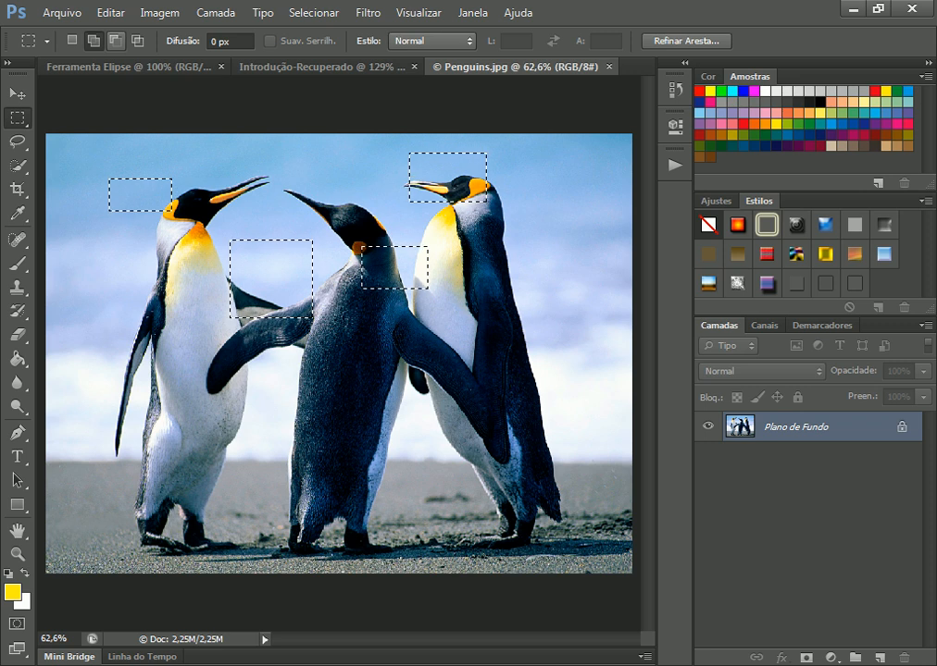
Subtract rectangular pieces from each of the four selections, and deselect everything.
left_click(115, 41)
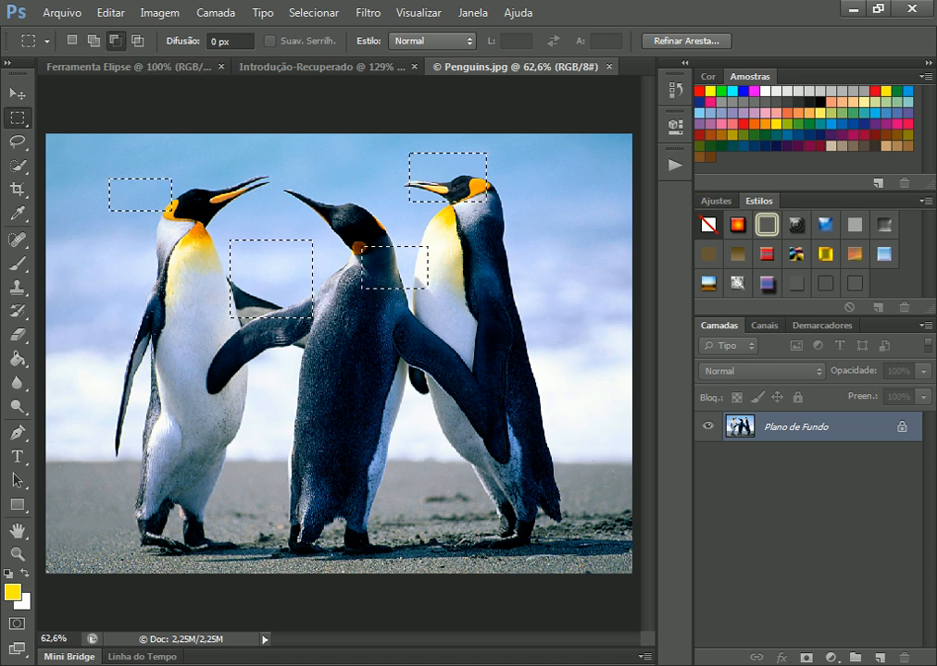
left_click_drag(291, 312, 344, 394)
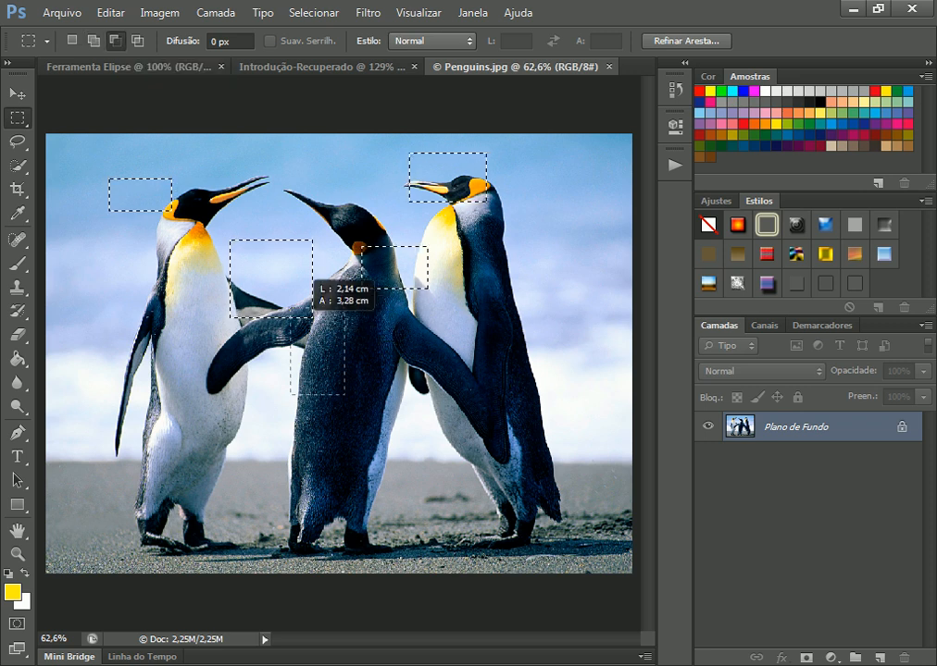
left_click_drag(279, 287, 278, 286)
left_click_drag(465, 259, 412, 280)
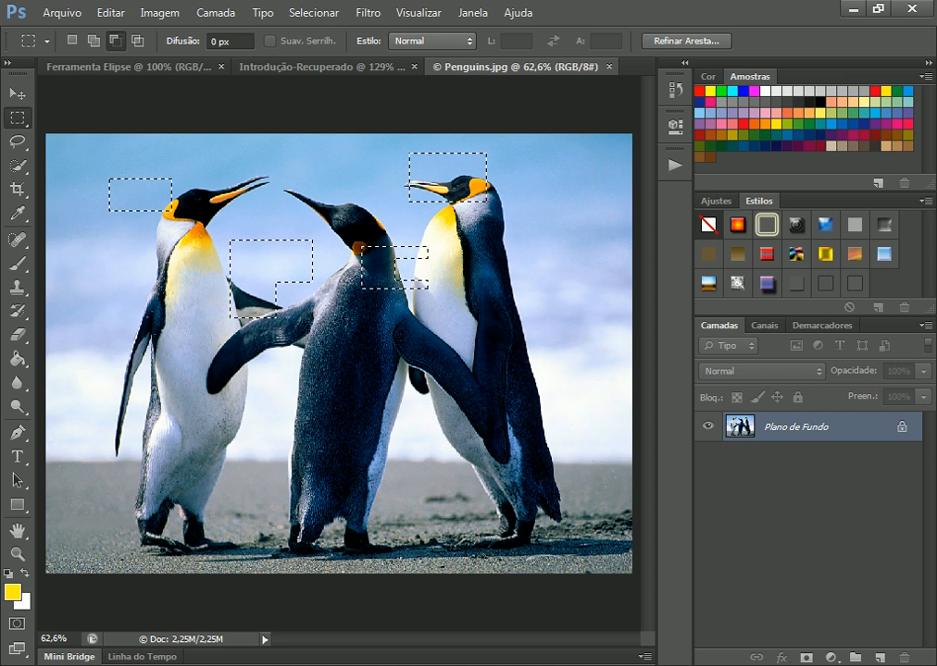
left_click_drag(383, 161, 447, 186)
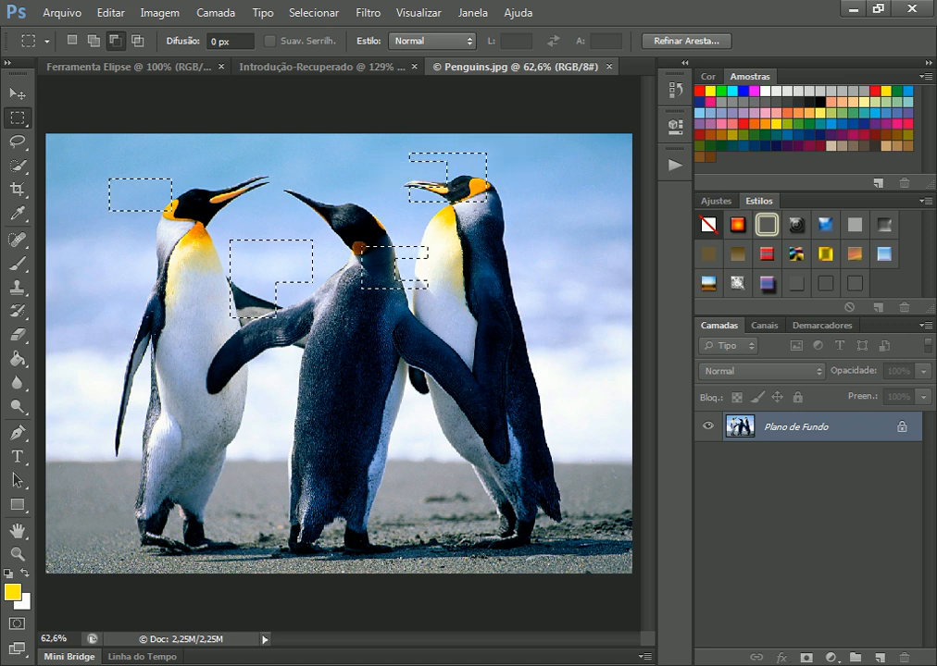
left_click_drag(228, 185, 158, 244)
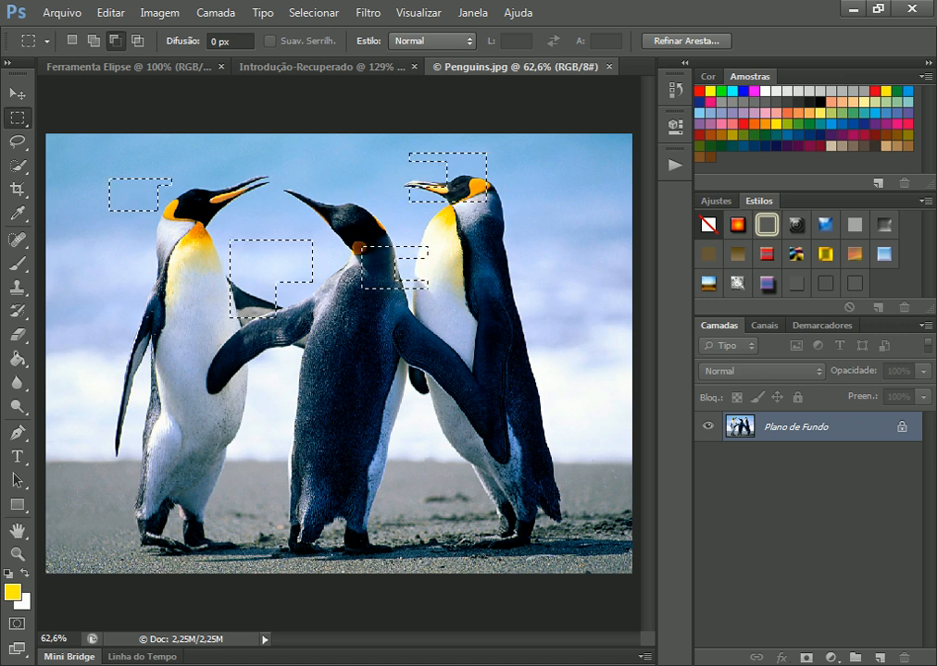
key("ctrl+d")
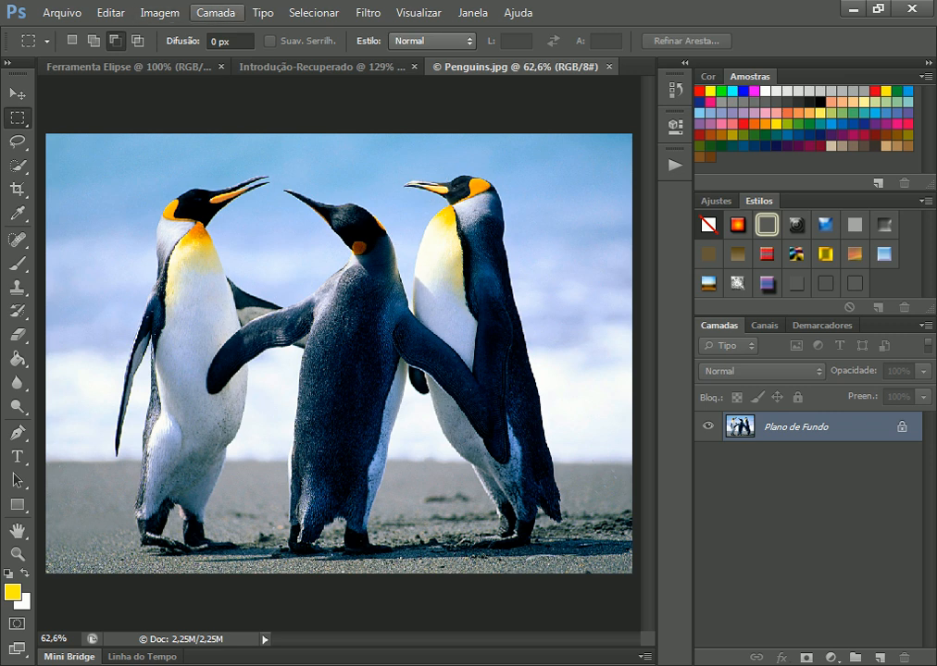
left_click(313, 12)
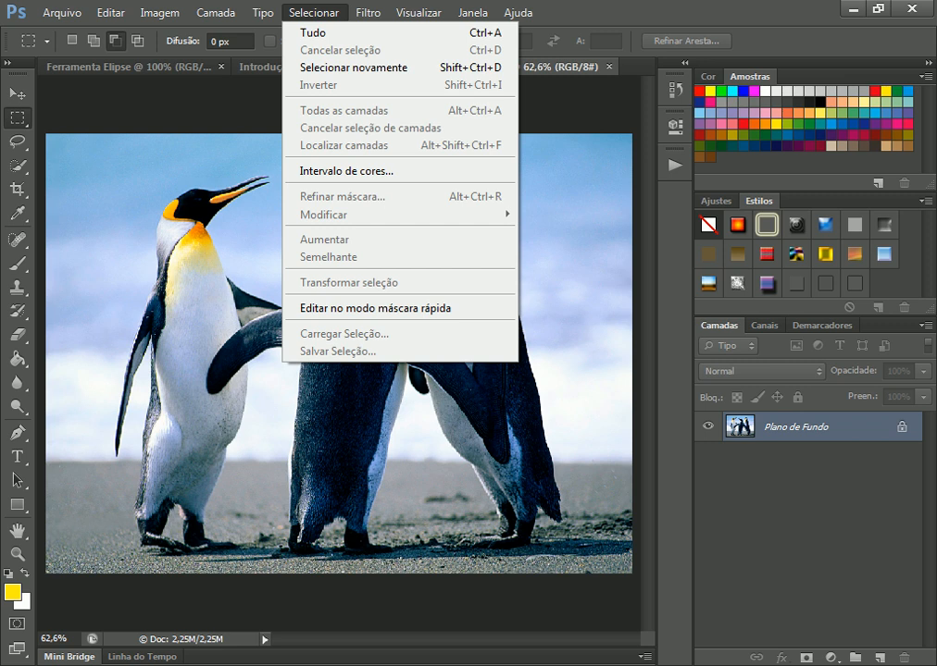
Select the left penguin's head with an elliptical marquee and subtract an overlapping ellipse from the selection.
right_click(16, 118)
left_click(111, 132)
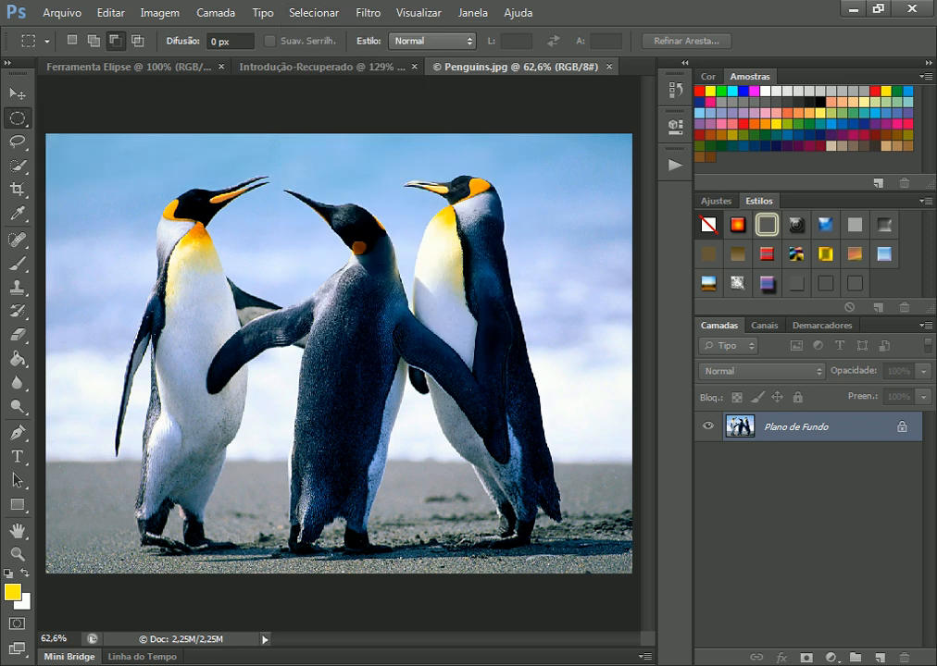
left_click_drag(139, 148, 228, 296)
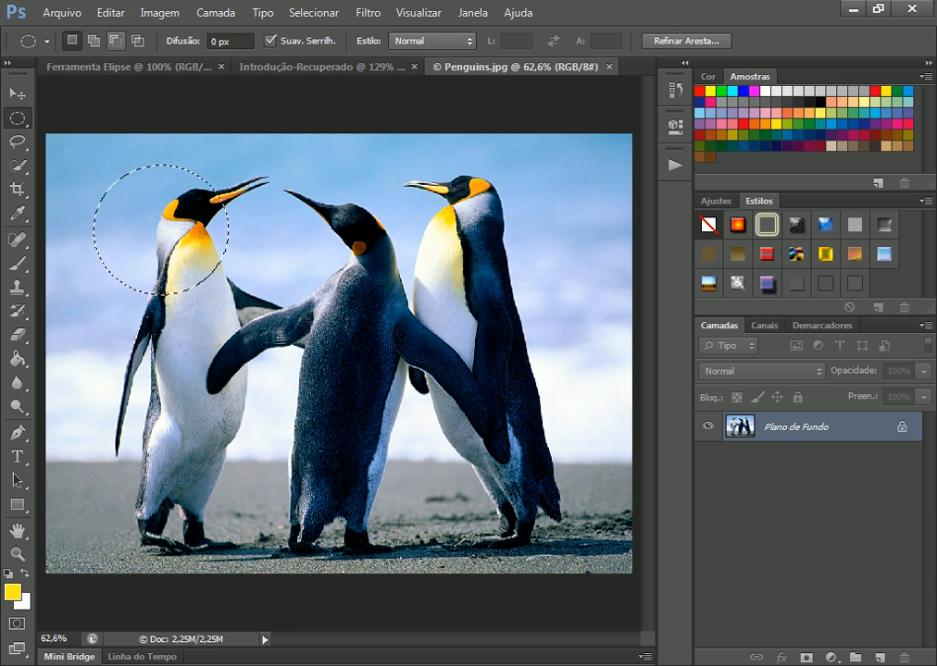
left_click(115, 41)
left_click_drag(53, 180, 131, 273)
left_click_drag(219, 267, 176, 312)
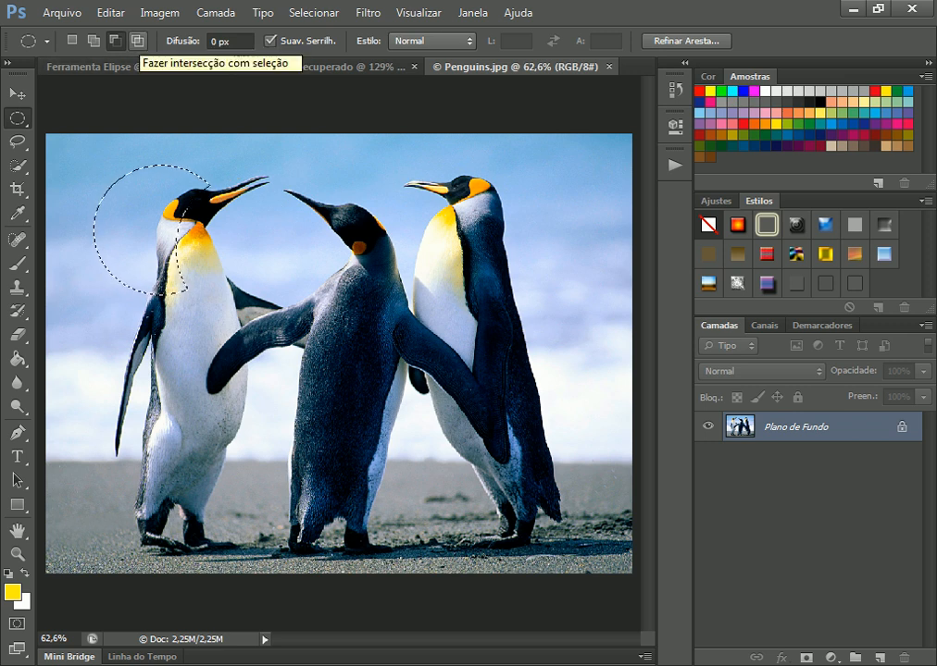
Intersect the selection with ellipses drawn over the left penguin's neck, and deselect everything.
left_click(137, 41)
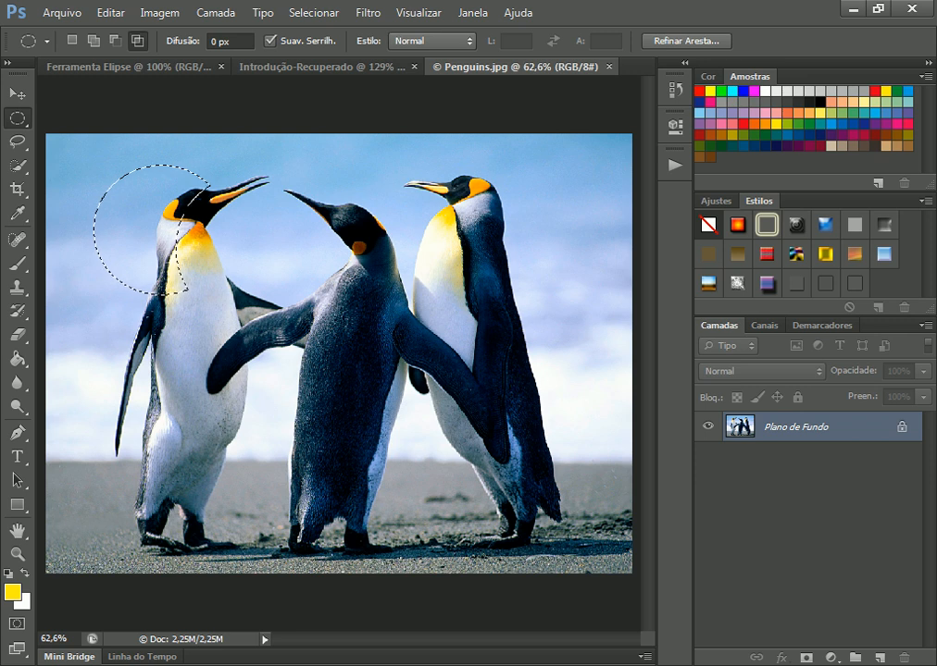
left_click_drag(260, 217, 130, 335)
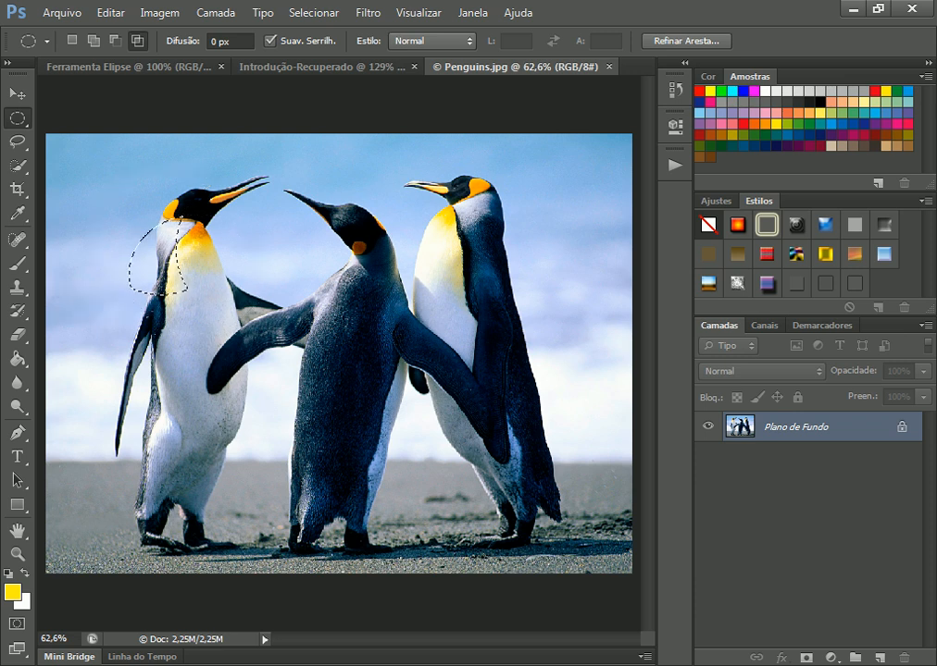
left_click_drag(193, 236, 145, 287)
key("ctrl+d")
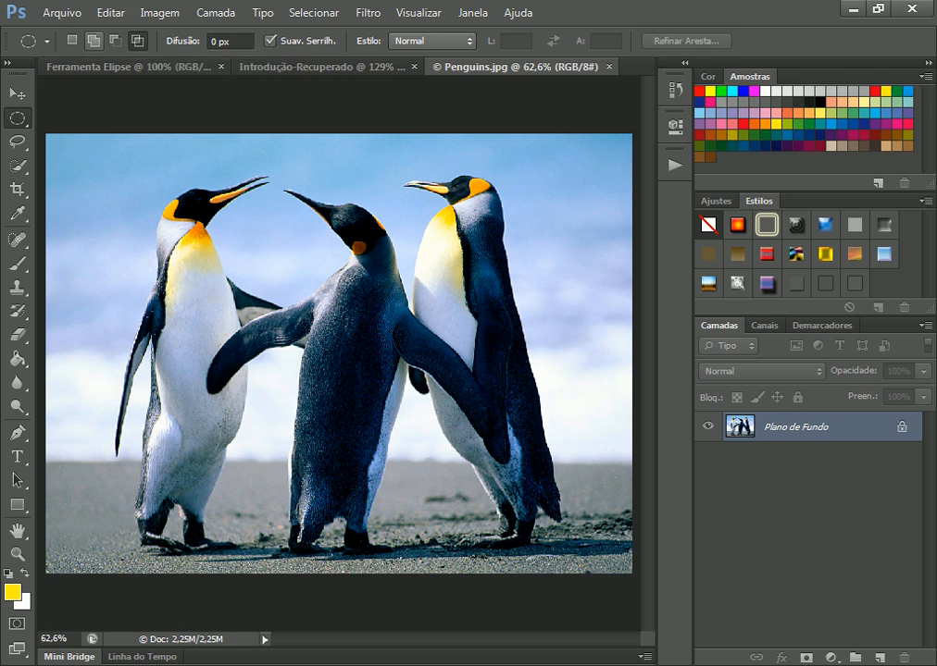
Select a single pixel row across the image at the height of the middle penguin's flippers.
left_click(93, 41)
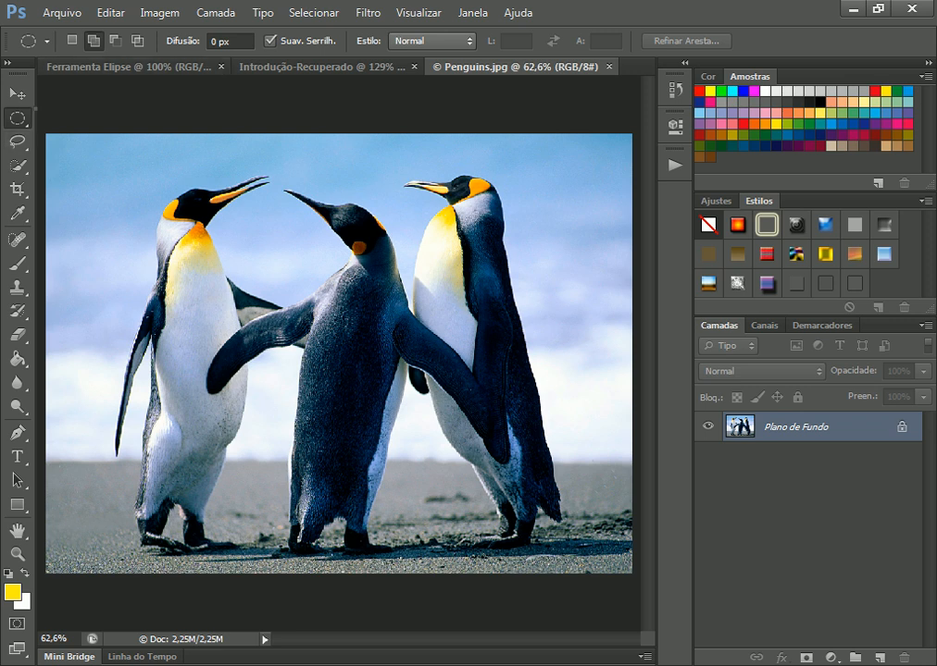
right_click(16, 118)
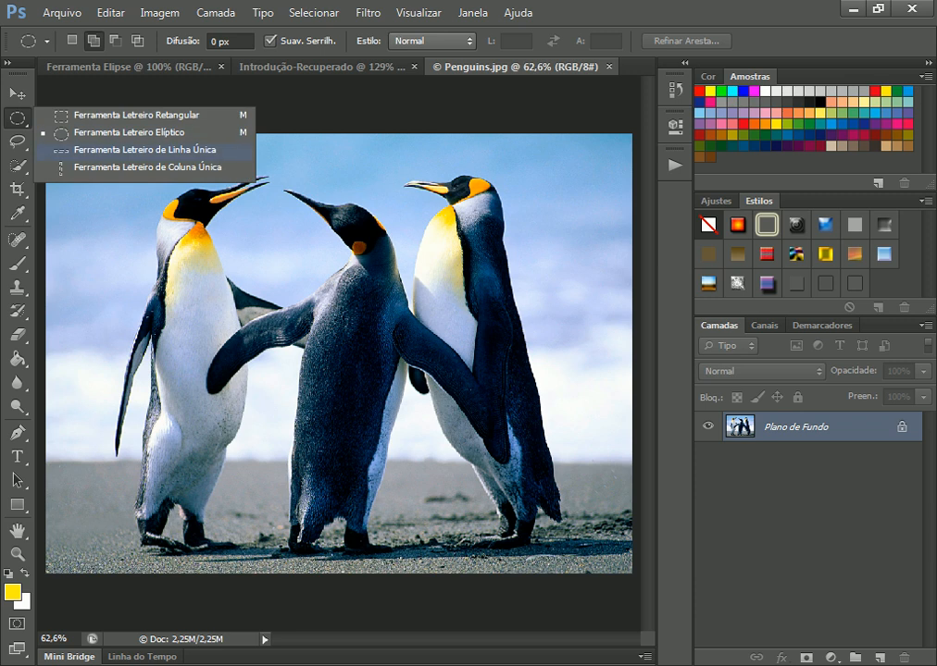
left_click(144, 149)
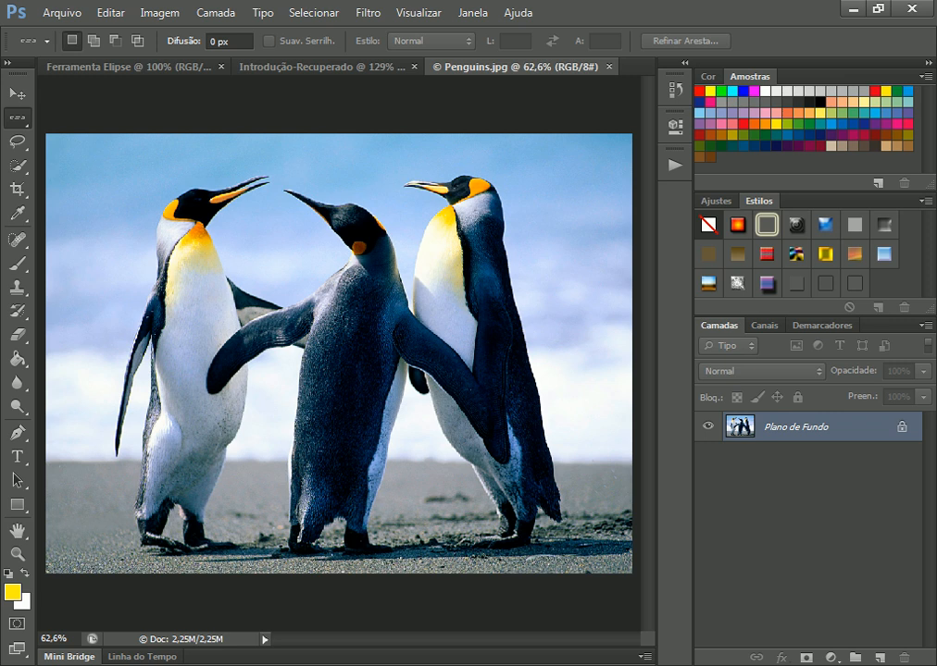
left_click_drag(58, 328, 135, 344)
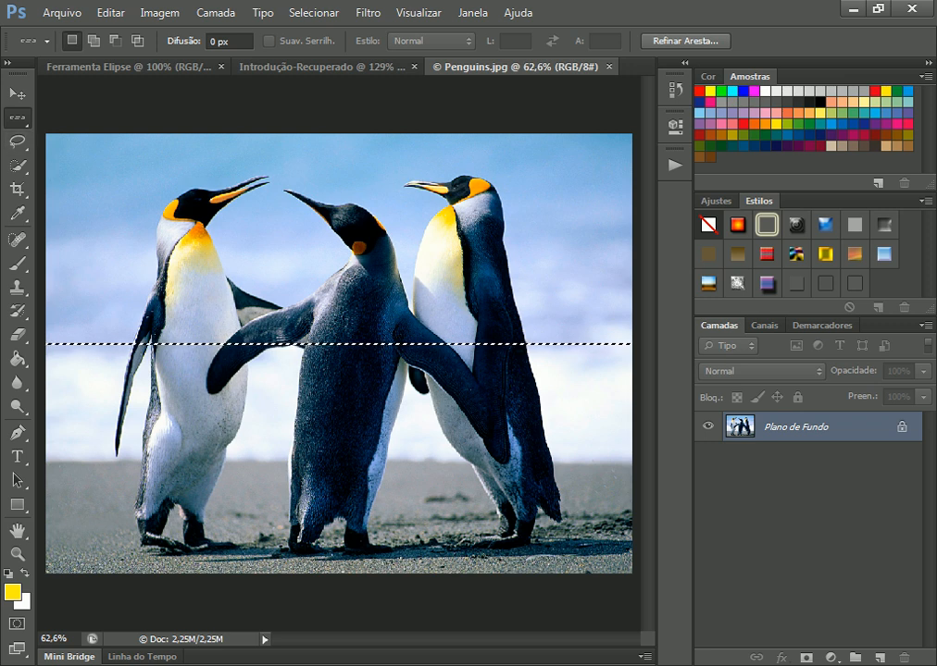
Select a single pixel column running vertically through the middle penguin, using the add-to-selection mode.
left_click(17, 117)
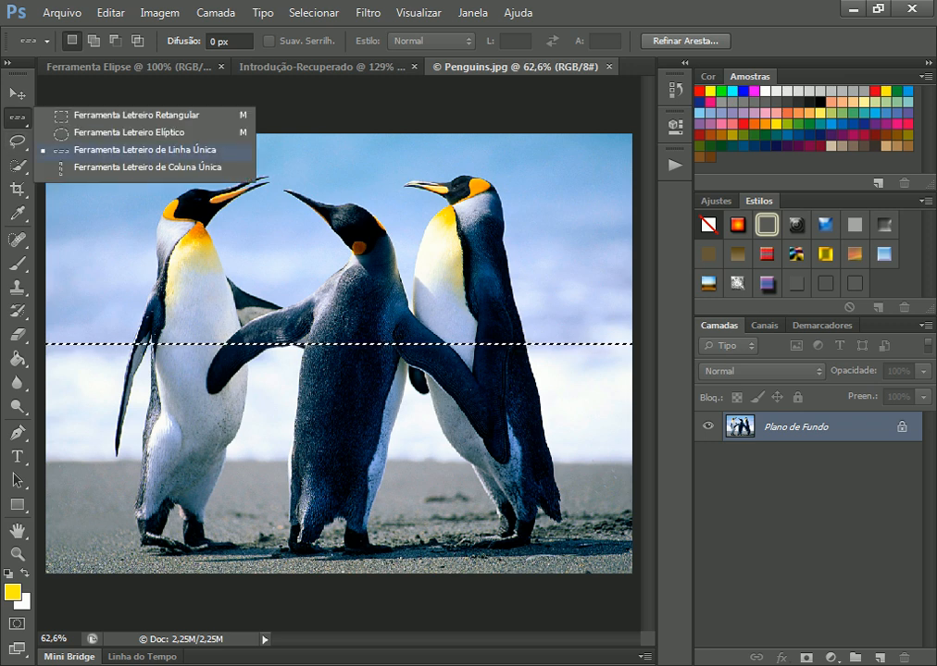
left_click(148, 168)
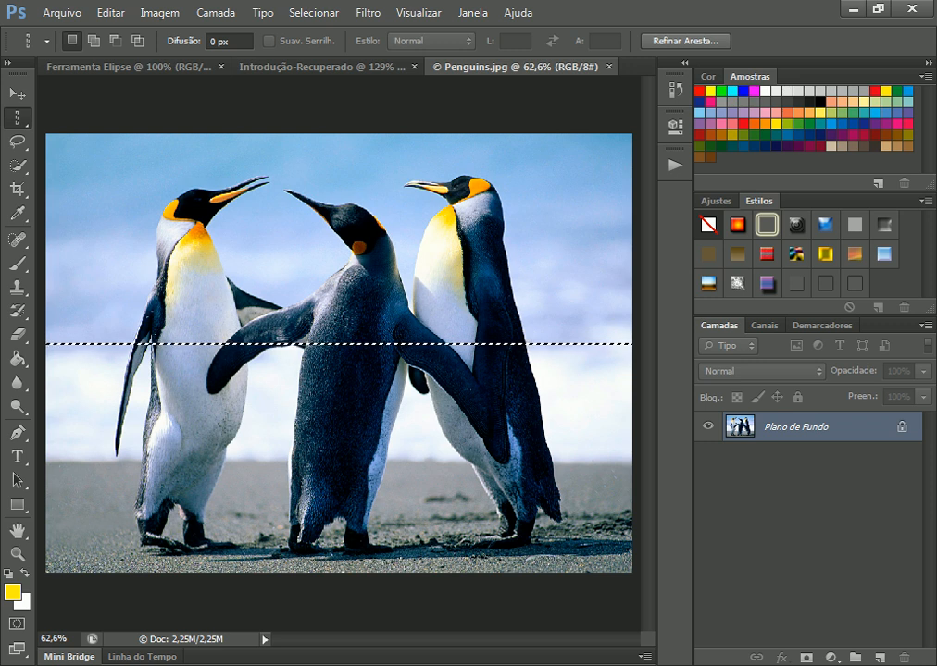
left_click(17, 117)
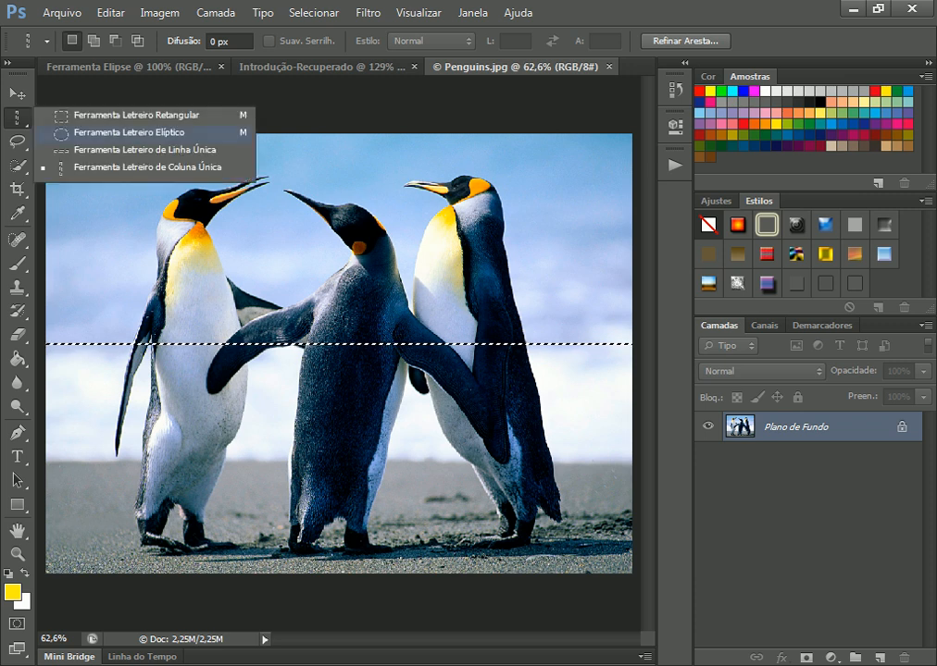
left_click(120, 133)
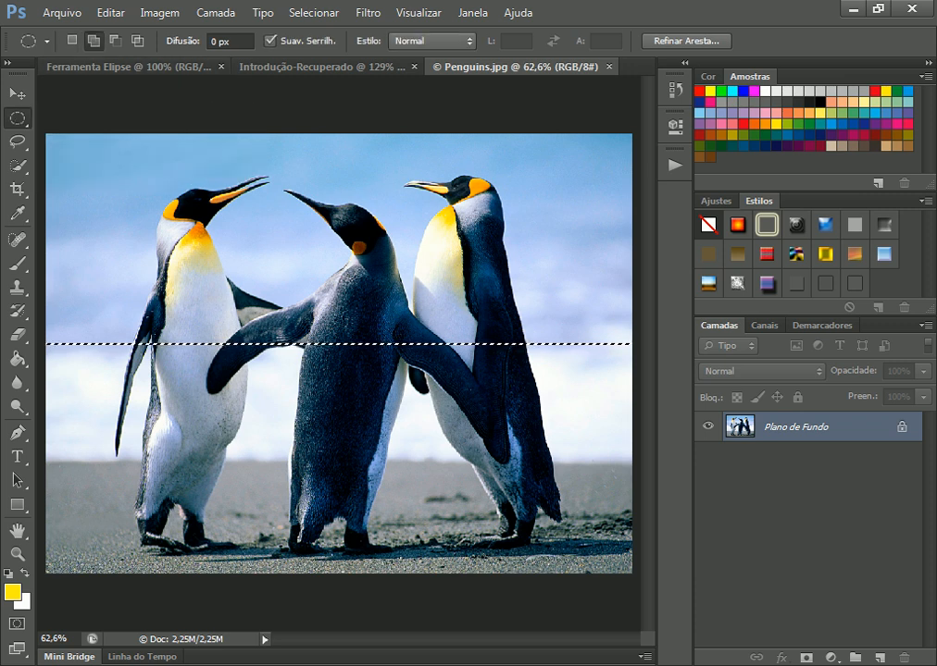
left_click(16, 117)
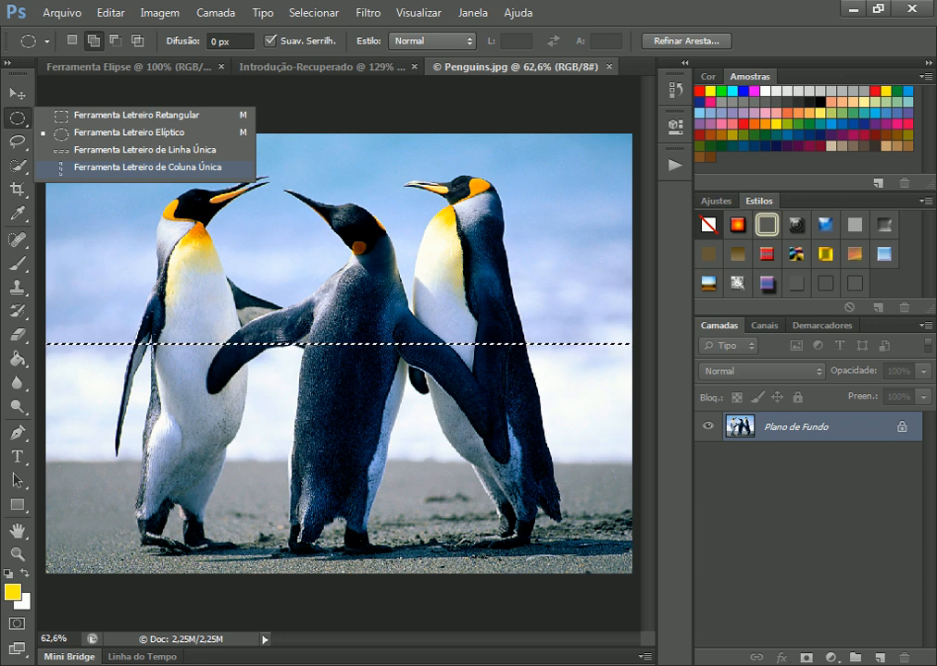
left_click(148, 167)
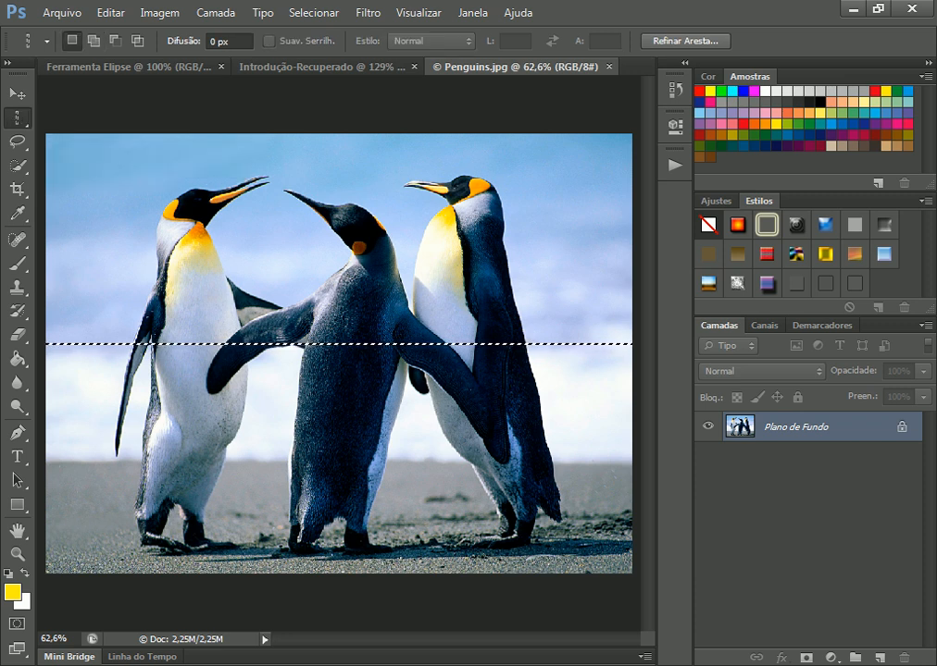
left_click(95, 41)
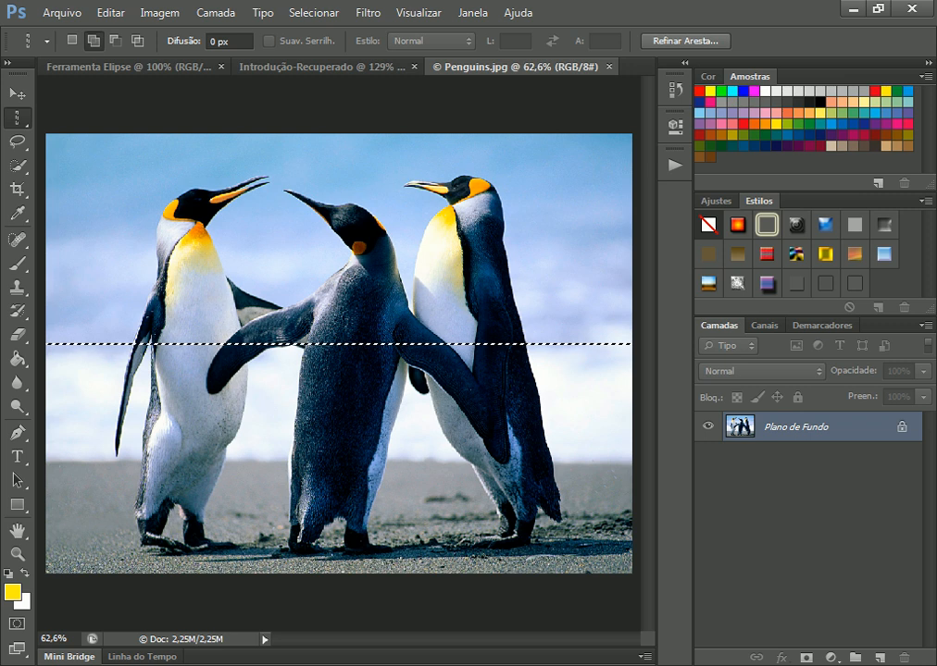
left_click_drag(213, 222, 340, 226)
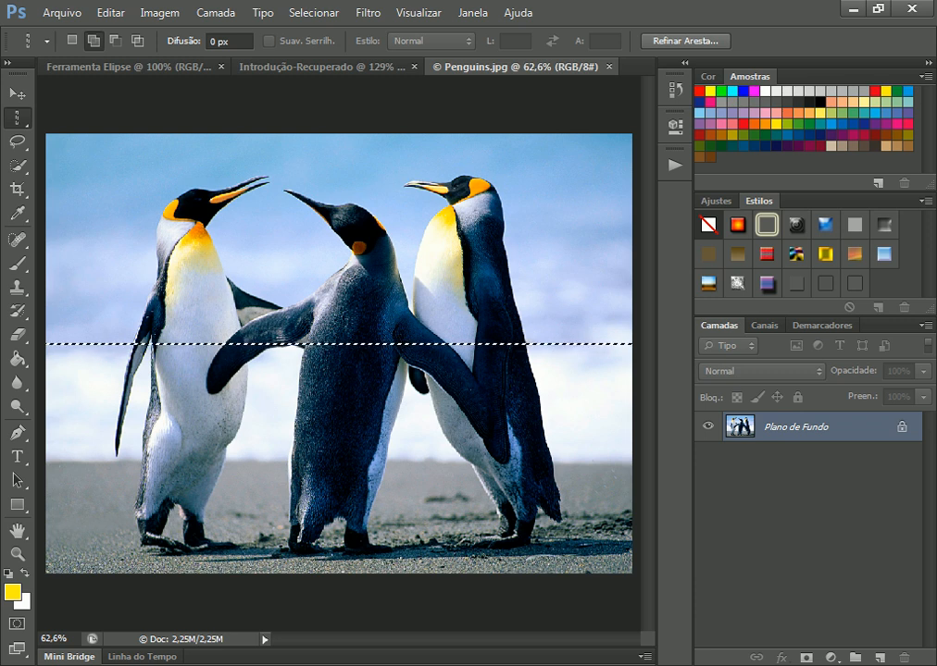
left_click(317, 294)
left_click_drag(316, 294, 344, 295)
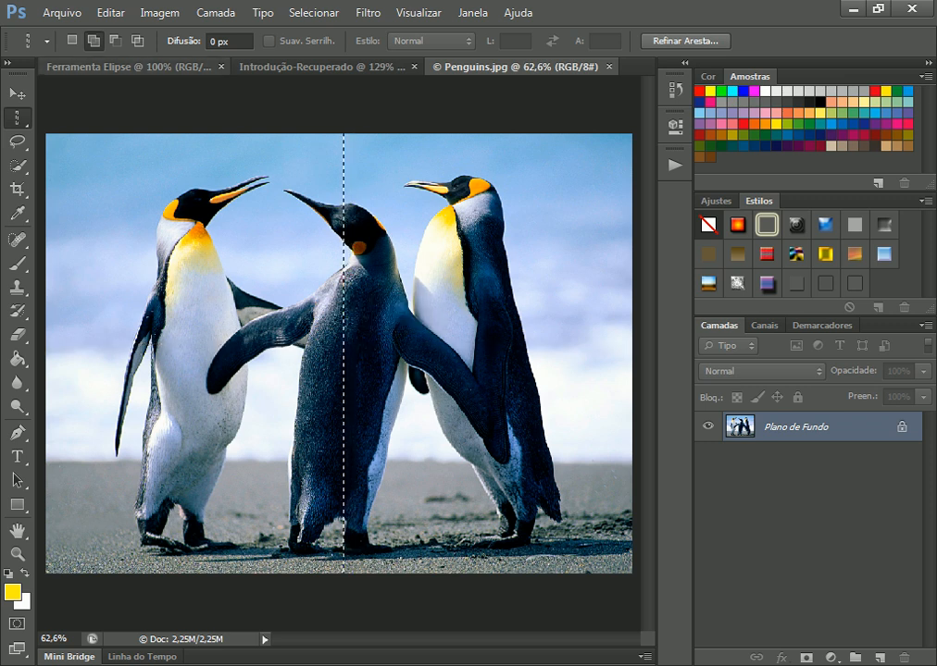
Add a single pixel row across the image at the height of the penguins' flippers to the column selection, undoing the extra rows.
left_click(17, 118)
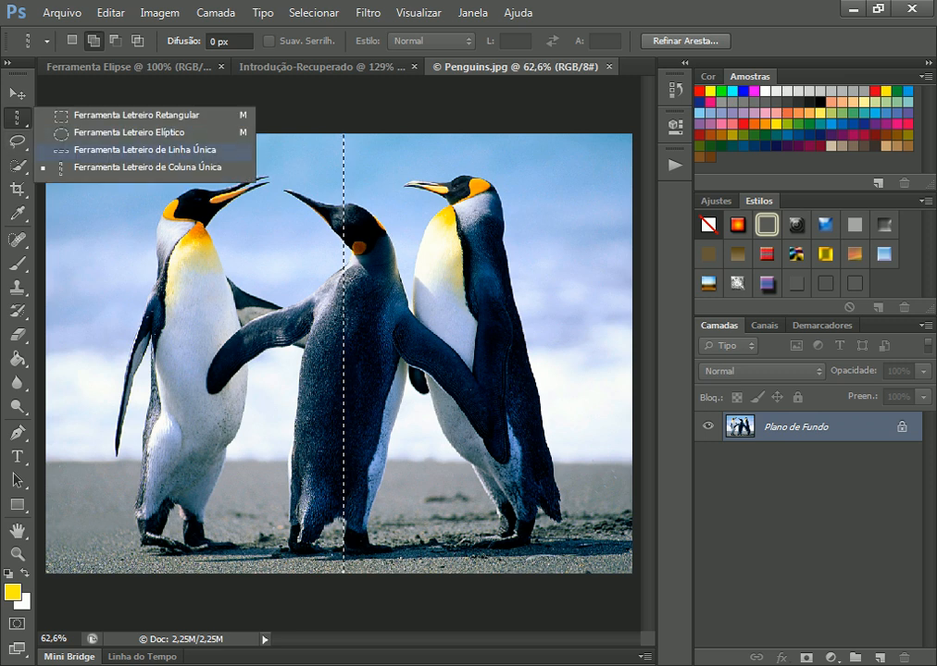
left_click(139, 149)
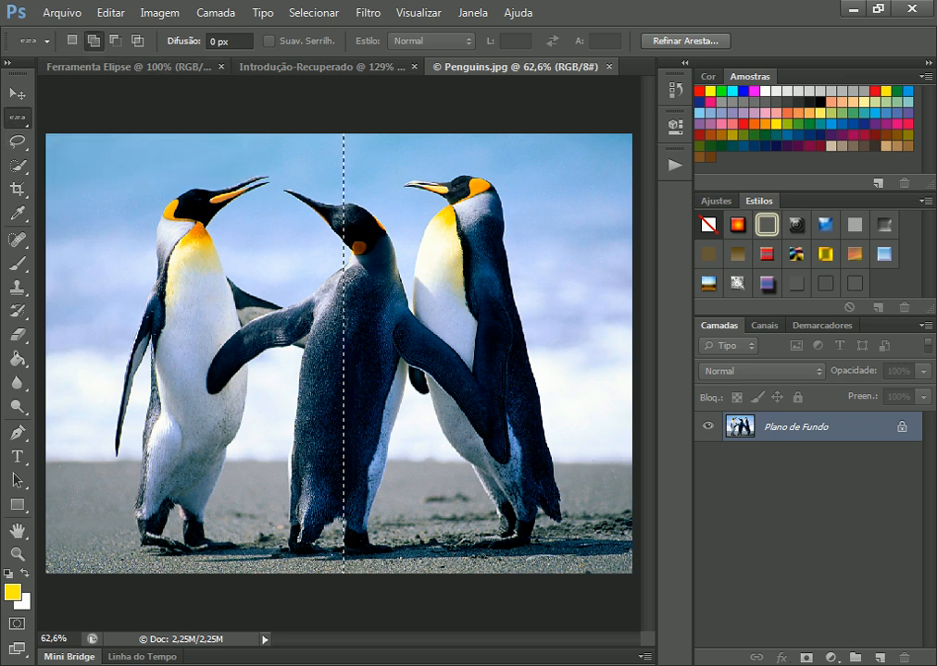
left_click_drag(242, 396, 268, 343)
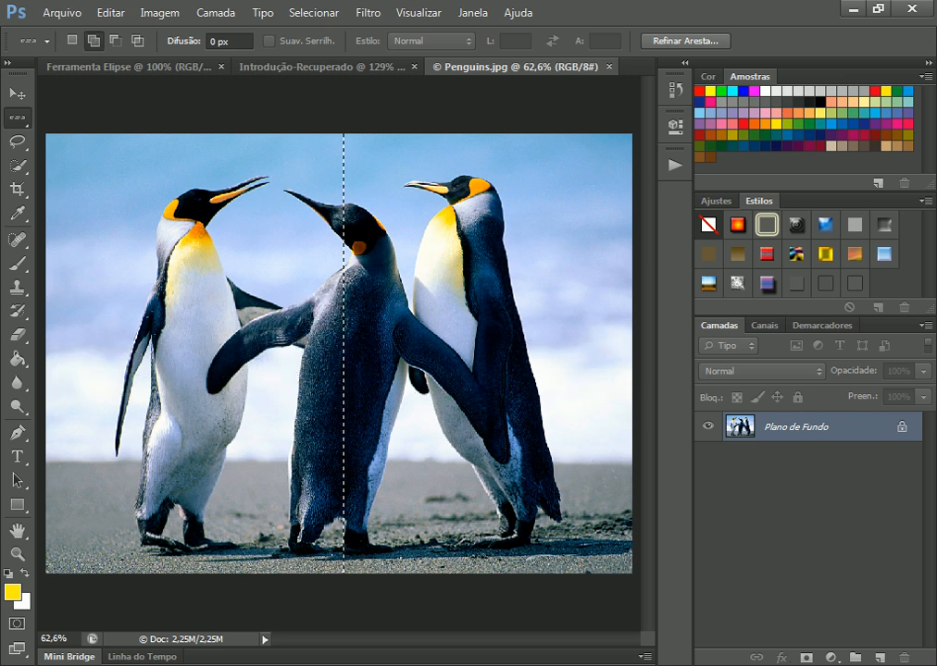
left_click(323, 340)
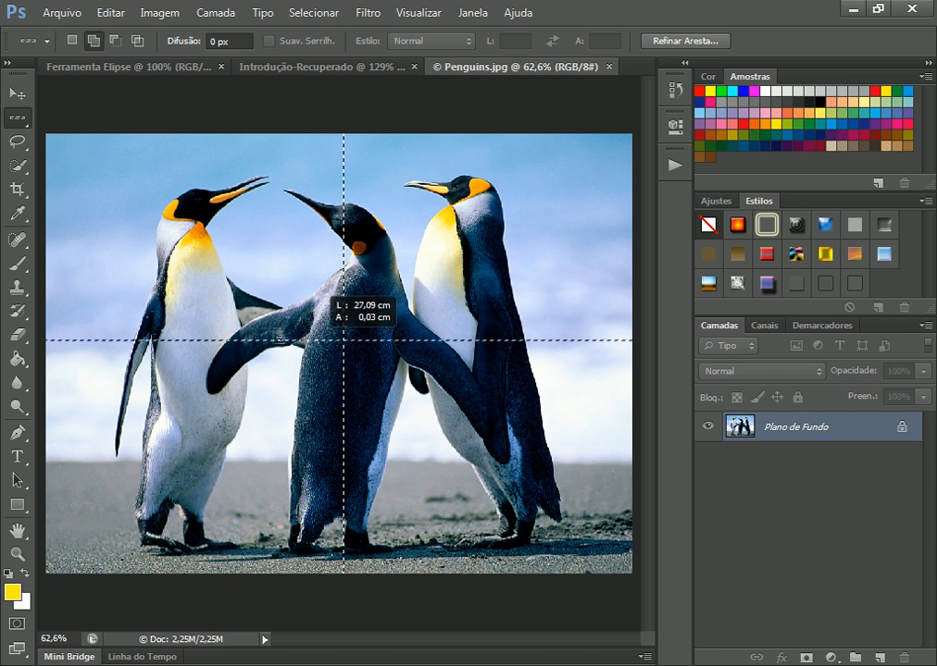
left_click_drag(310, 331, 310, 331)
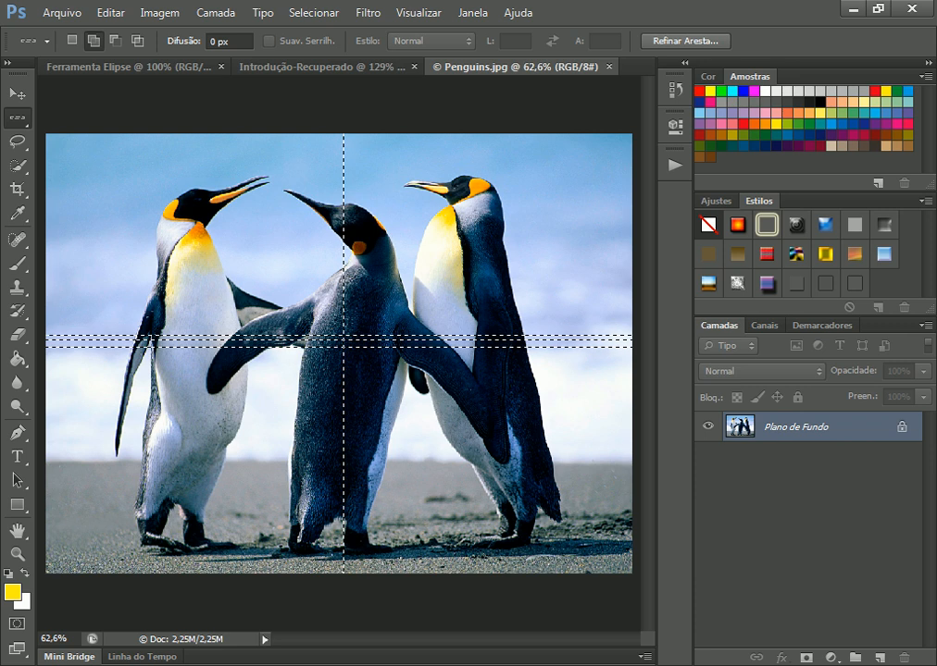
key("ctrl+z")
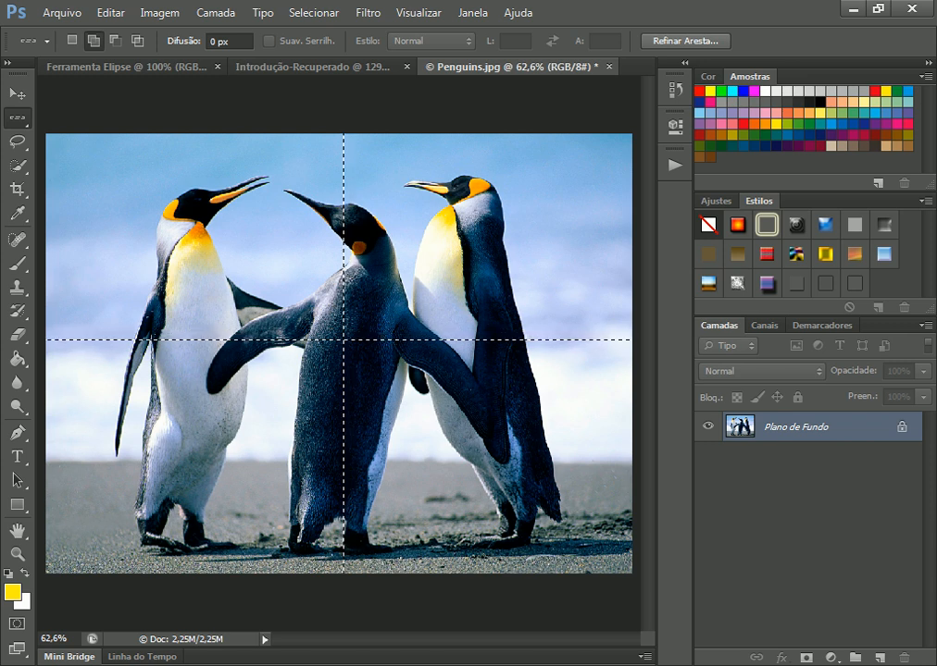
Fill the cross-shaped row and column selection using the content-aware option (Sensível a conteúdo).
key("shift+F5")
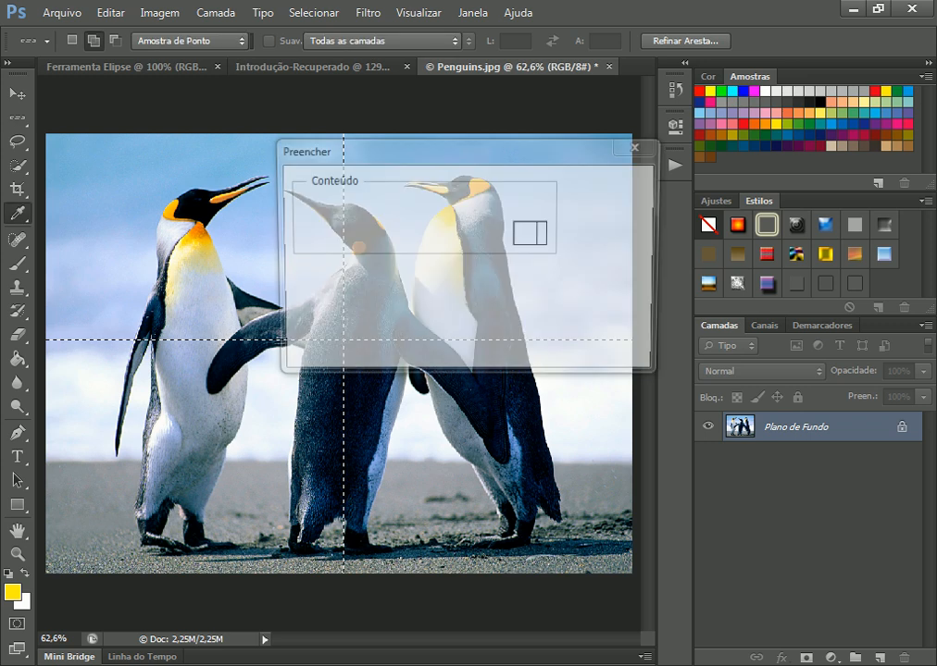
left_click_drag(370, 149, 258, 158)
left_click(500, 196)
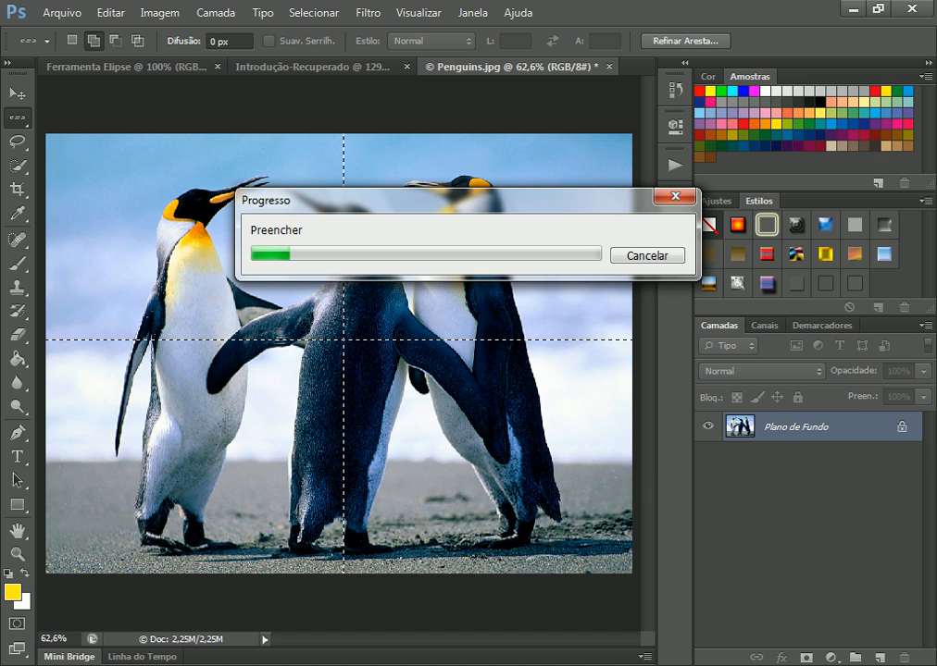
Fill the row and column selection with the background color in Normal mode at 100% opacity, repeat the fill, and deselect.
key("shift+F5")
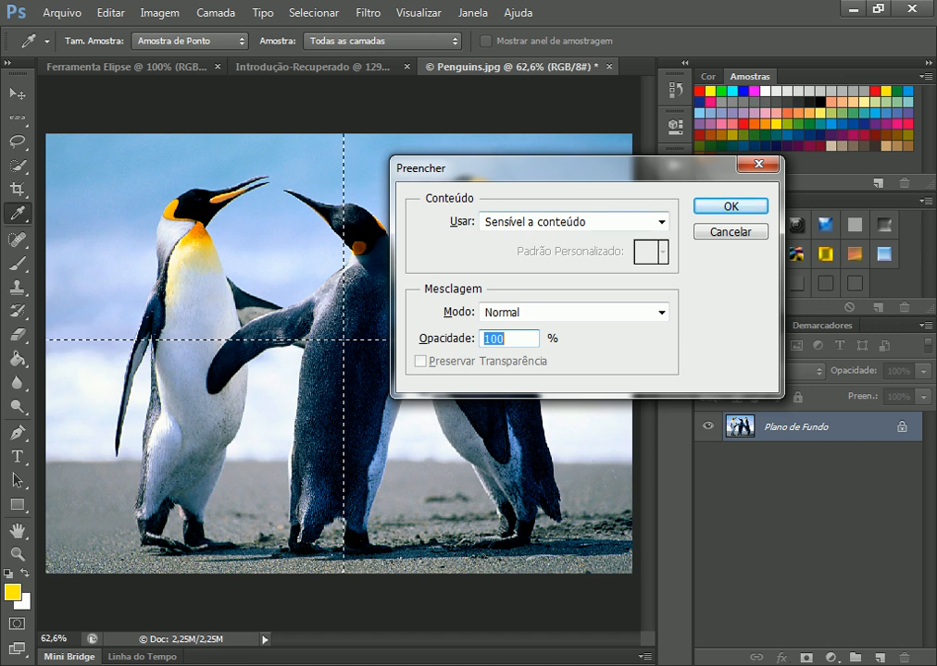
left_click(661, 221)
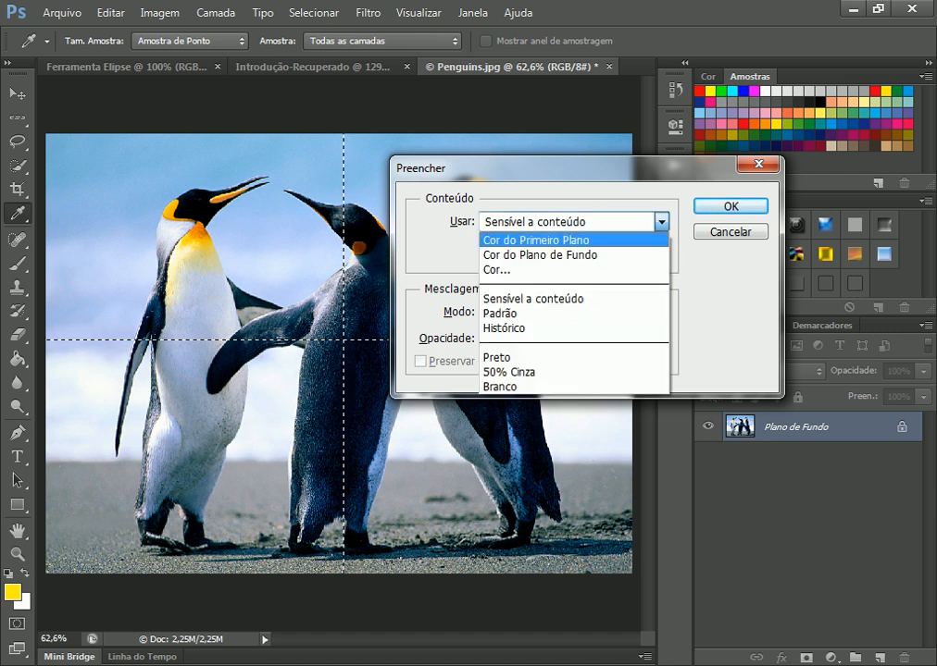
key("Return")
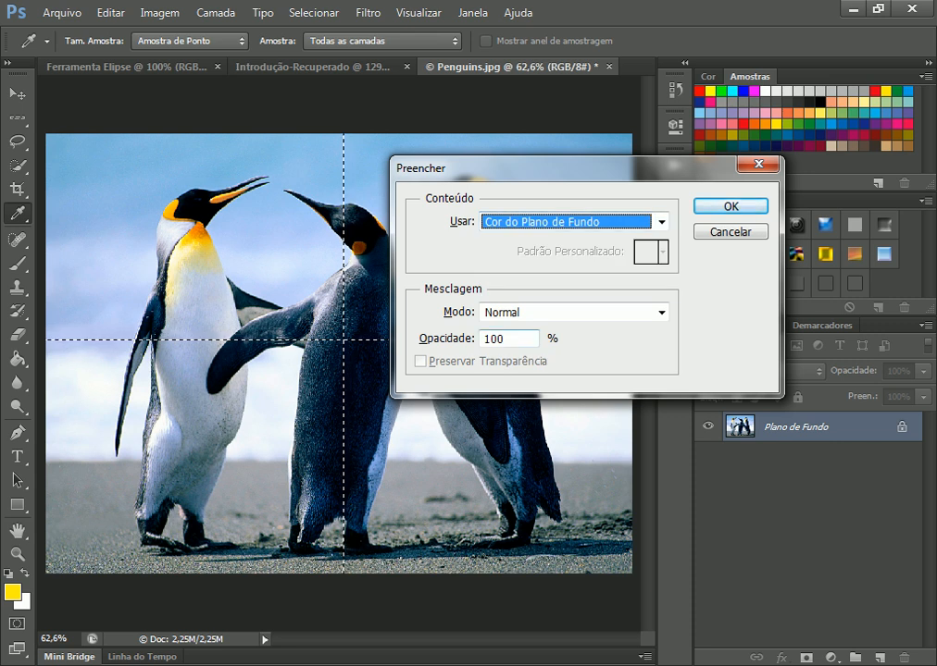
key("Return")
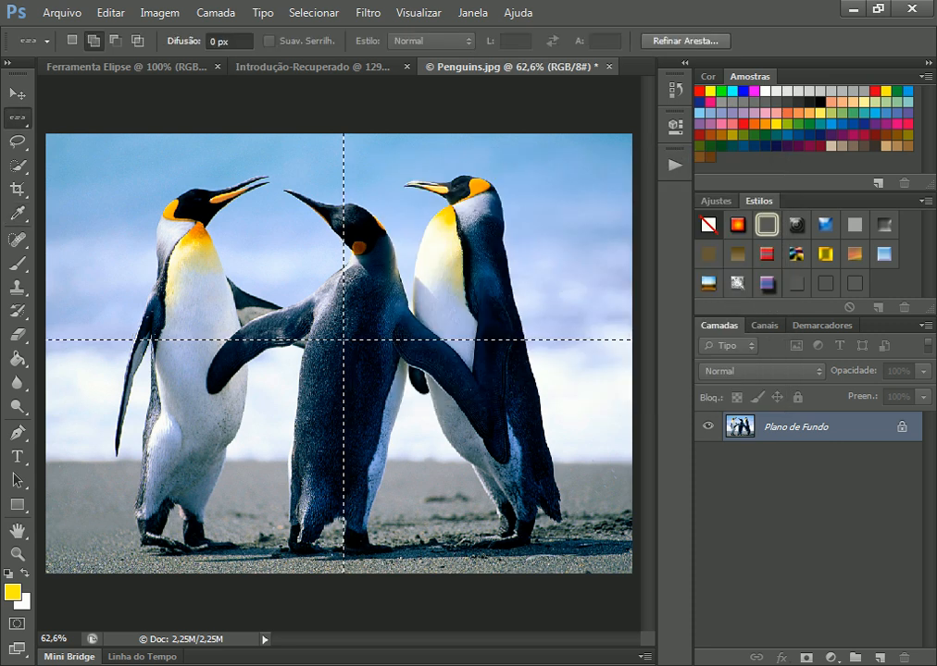
key("shift+F5")
key("Return")
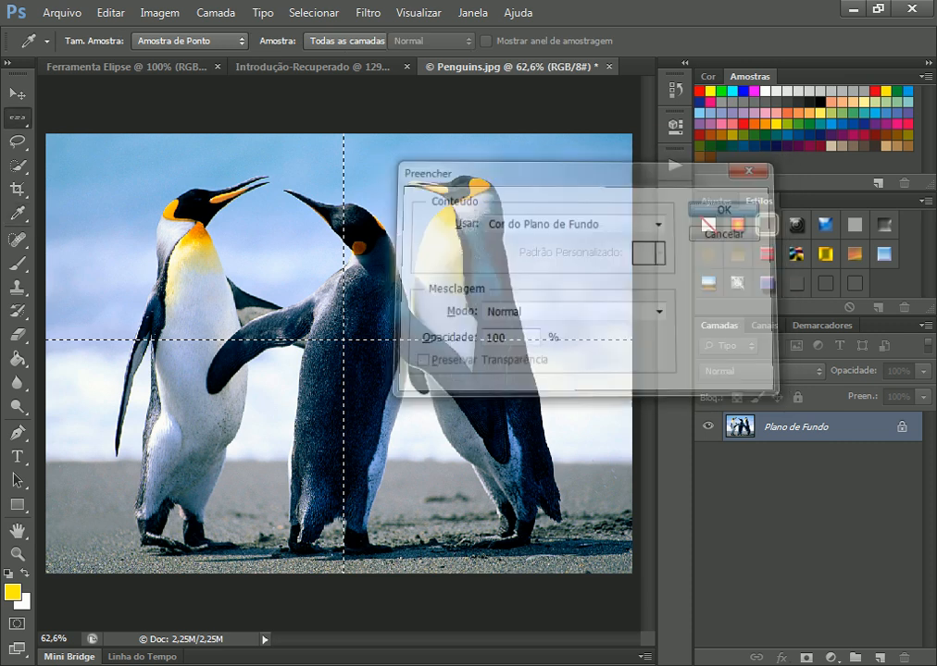
key("ctrl+d")
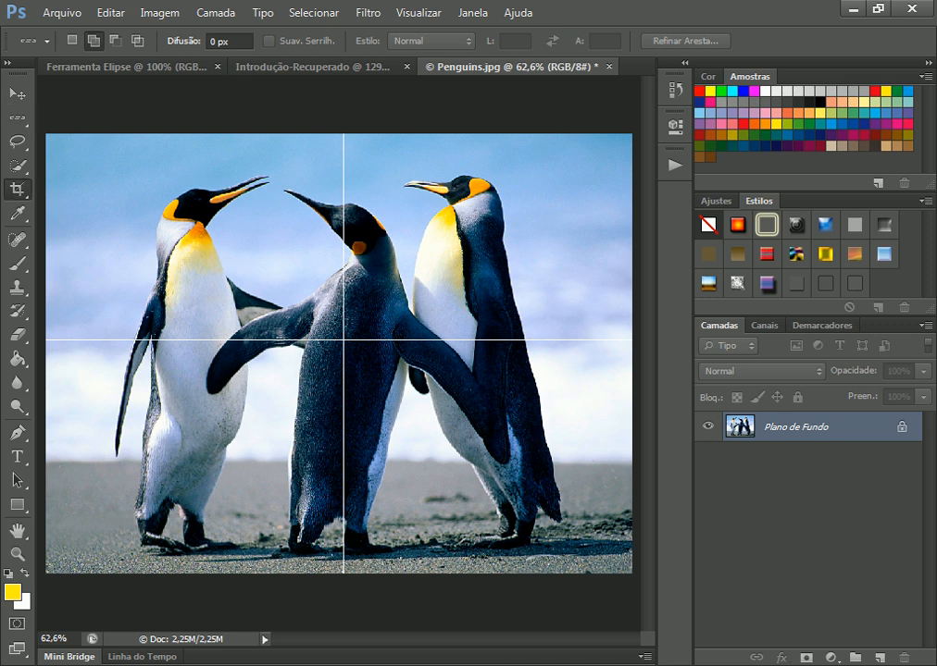
Crop the photo to its lower-left area around the left penguin's body using the unconstrained ratio, and undo the crop.
key("c")
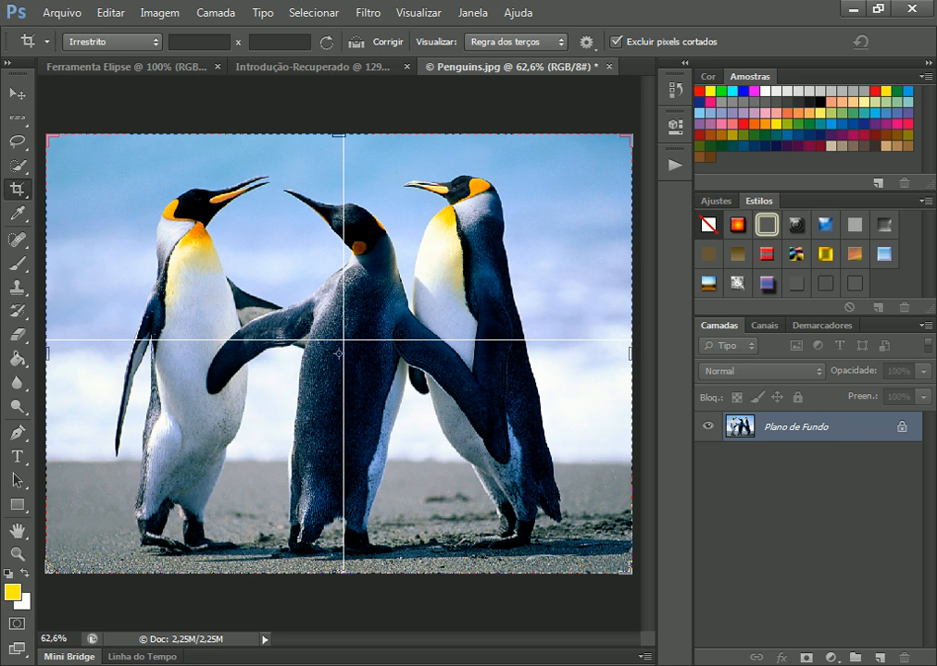
left_click_drag(631, 135, 514, 236)
left_click_drag(407, 181, 491, 196)
left_click_drag(486, 239, 491, 232)
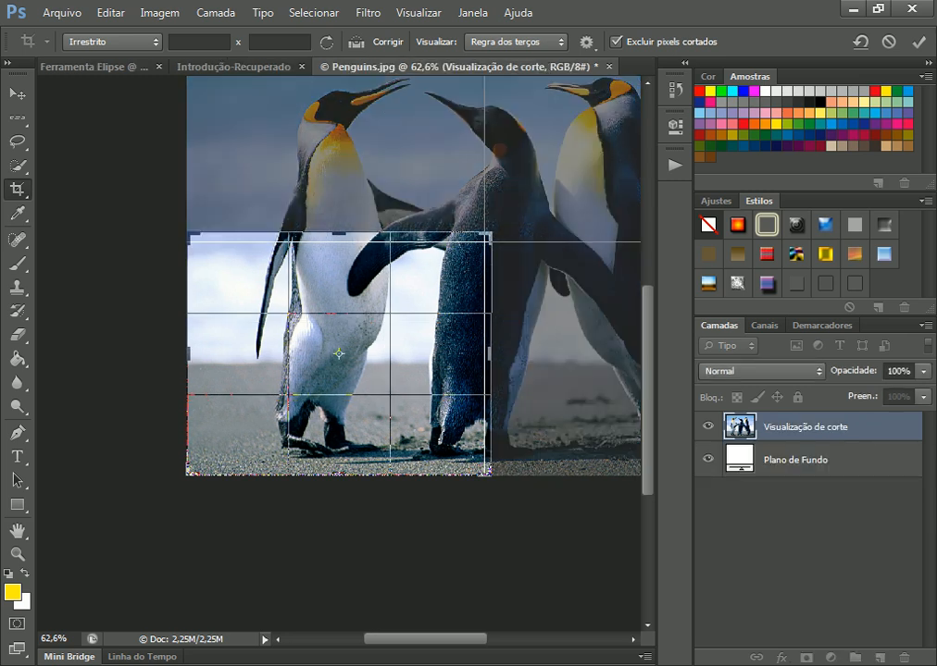
key("Return")
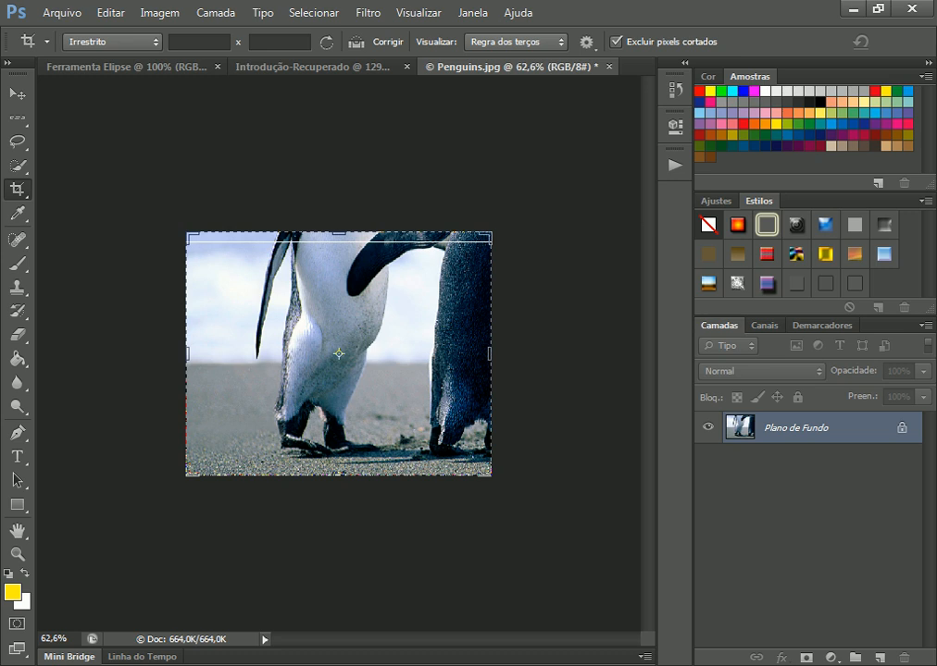
key("ctrl+z")
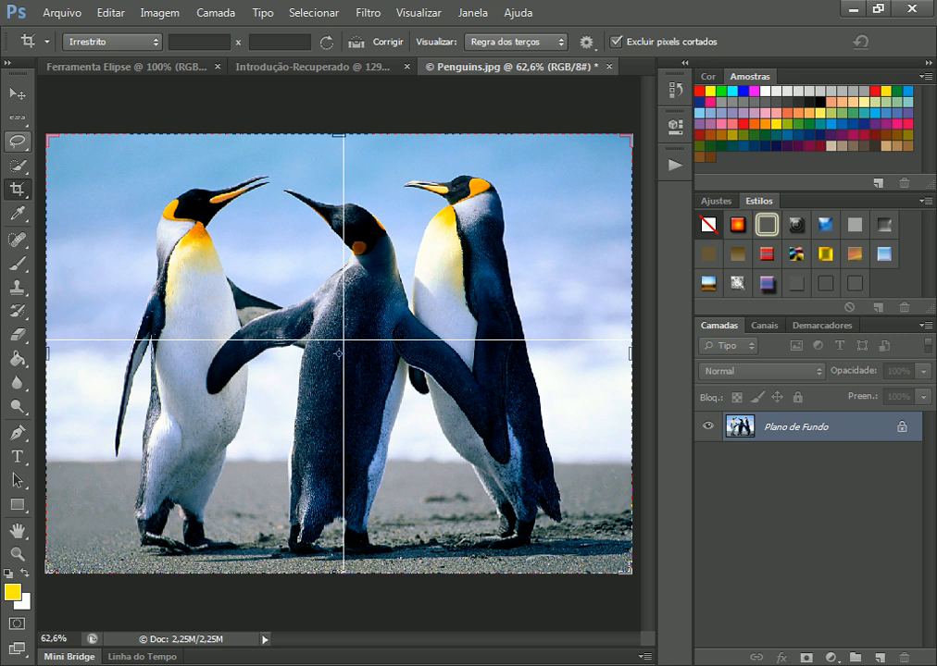
Return from the Crop tool to the group of marquee tools.
left_click(16, 118)
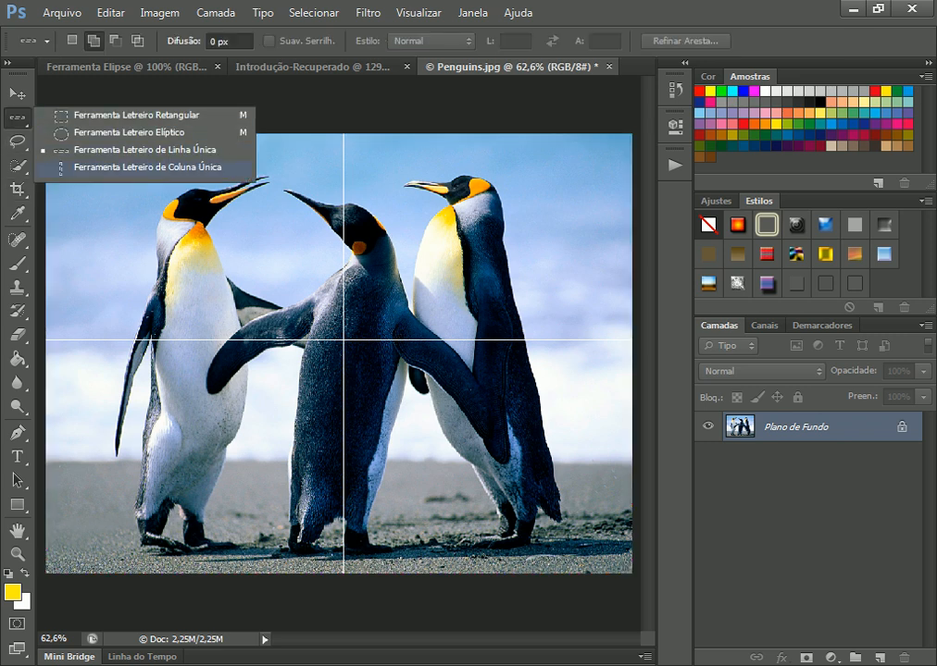